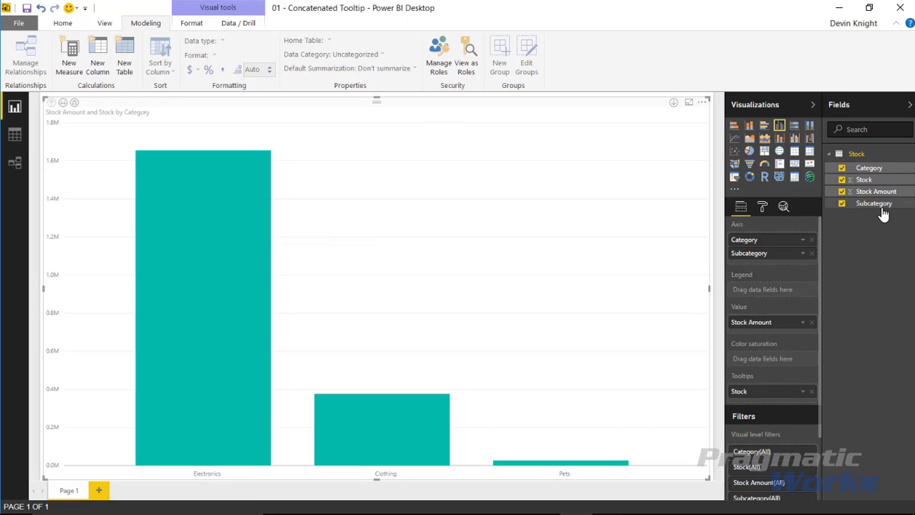
- Add the Subcategory field to the bar chart's Tooltips well, where it shows as First Subcategory
{"action": "left_click_drag", "start_coordinate": [873, 204], "coordinate": [796, 404]}
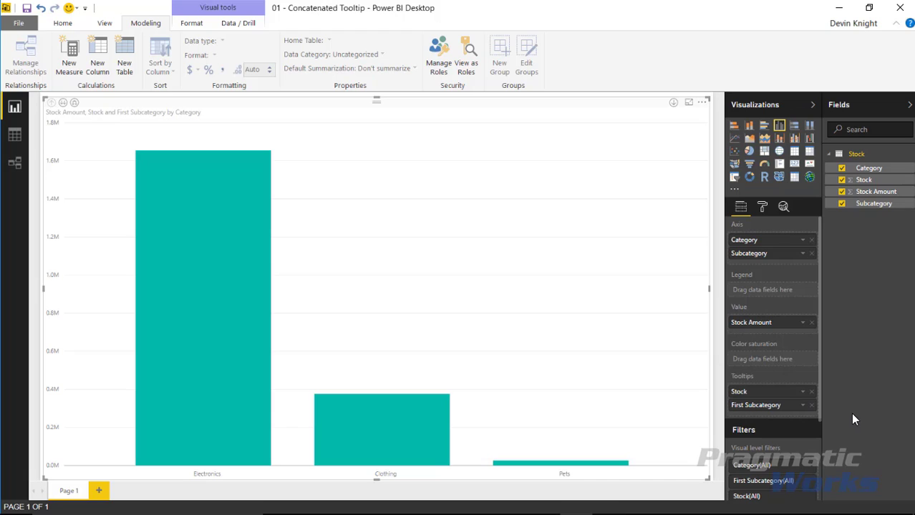
- Change the Subcategory tooltip's aggregation from First to Count
{"action": "left_click", "coordinate": [804, 406]}
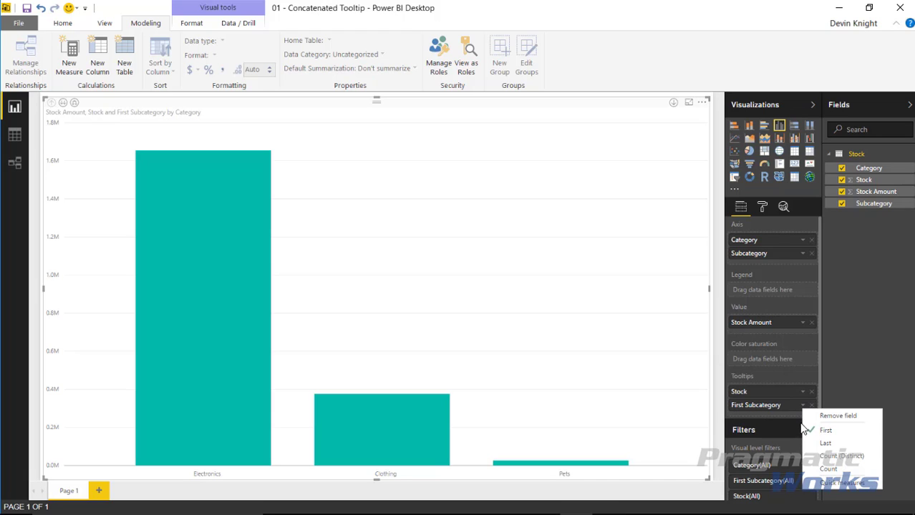
{"action": "left_click", "coordinate": [824, 469]}
{"action": "mouse_move", "coordinate": [204, 308]}
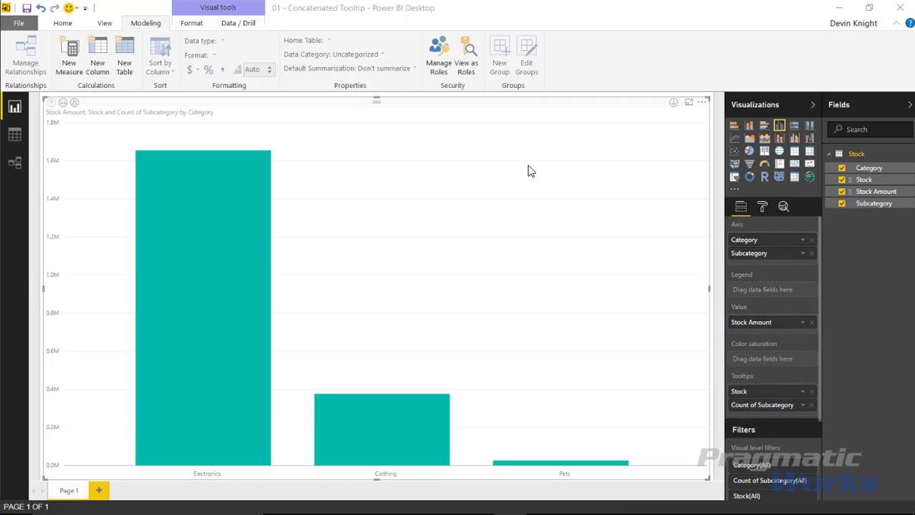
- Add measure Subcategories = CALCULATE(CONCATENATEX(VALUES('Stock'[Subcategory]),'Stock'[Subcategory],", ")) to the Stock table
{"action": "left_click", "coordinate": [328, 14]}
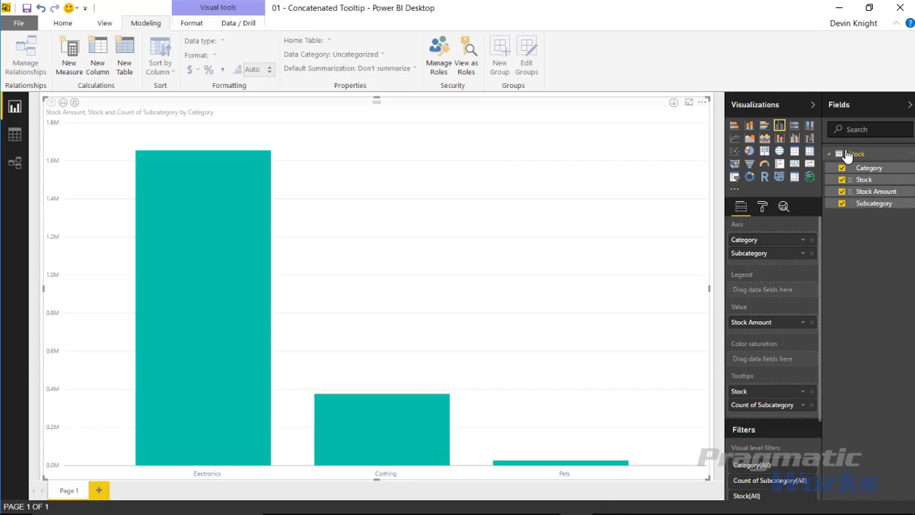
{"action": "right_click", "coordinate": [856, 153]}
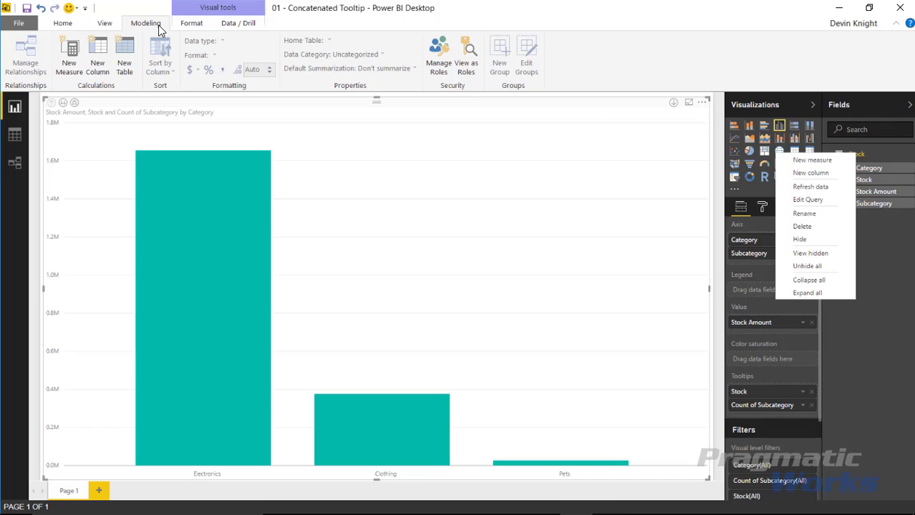
{"action": "left_click", "coordinate": [77, 63]}
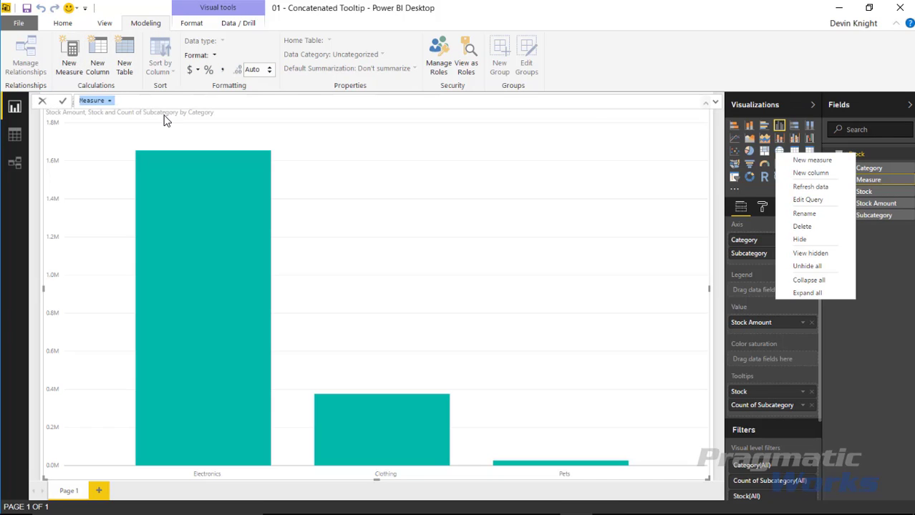
{"action": "type", "text": "Subcategories = CALCULATE(CONCATENATEX(VALUES('Stock'[Subcategory]),'Stock'[Subcategory],\", \"))"}
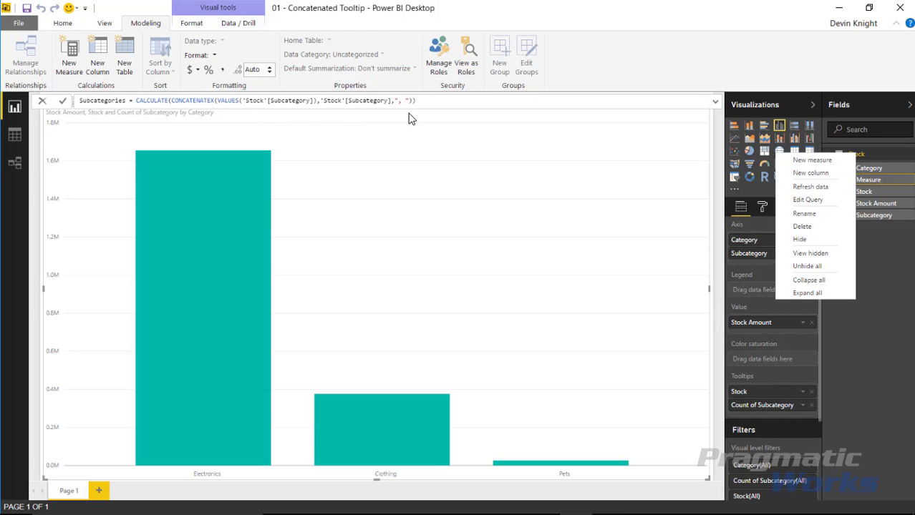
{"action": "left_click_drag", "start_coordinate": [410, 101], "coordinate": [393, 101]}
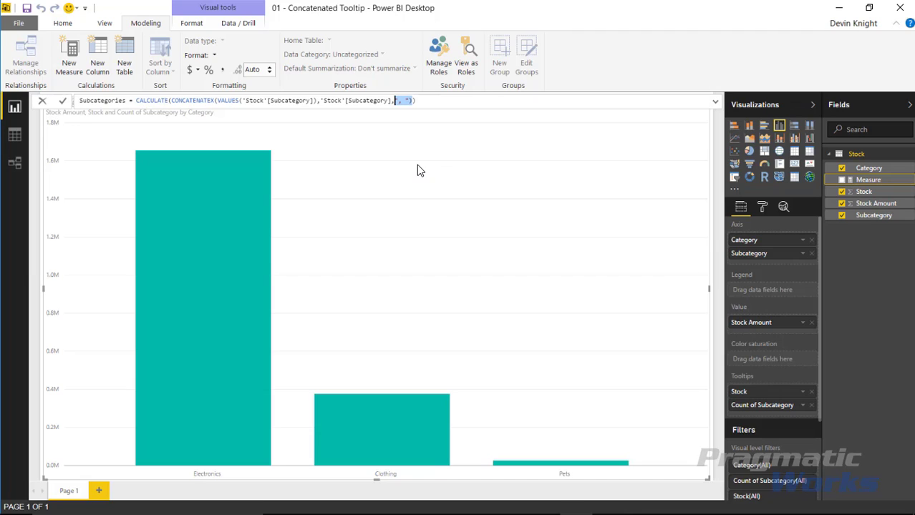
{"action": "key", "text": "End"}
{"action": "key", "text": "Return"}
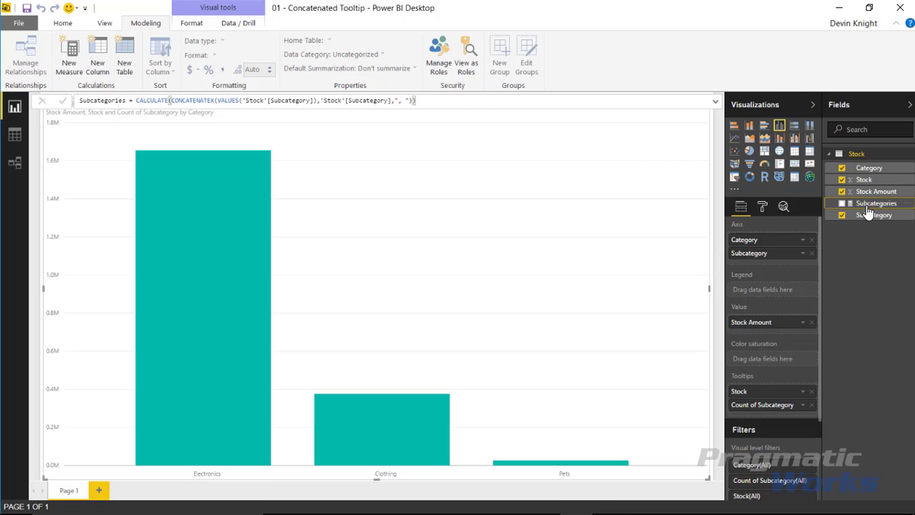
- Put the Subcategories measure in the Tooltips well beside Stock and Count of Subcategory
{"action": "left_click_drag", "start_coordinate": [869, 208], "coordinate": [782, 417]}
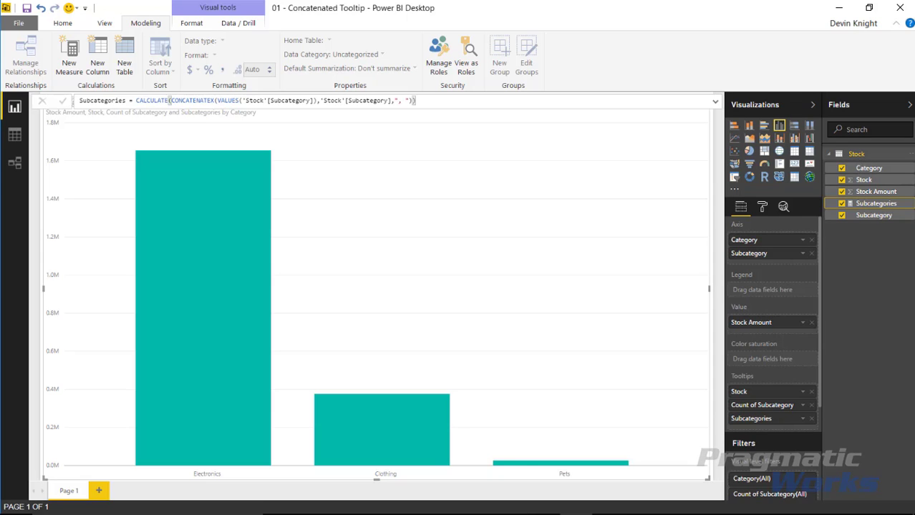
- Add a Subcategories and More measure to Stock using a VAR/IF TOPN(3) CONCATENATEX formula
{"action": "right_click", "coordinate": [856, 155]}
{"action": "left_click", "coordinate": [814, 163]}
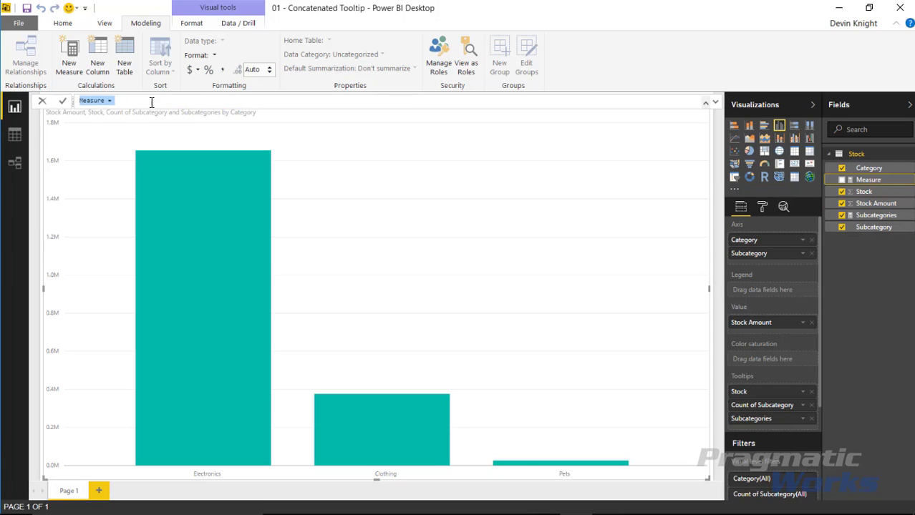
{"action": "type", "text": "Subcategories and More = VAR SubcategoriesCount = DISTINCTCOUNT('Stock'[Subcategory]) RETURN IF(SubcategoriesCount  >= 3, CALCULATE(CONCATENATEX(TOPN(3,VALUES('Stock'[Subcategory])),'Stock'[Subcategory],\", \"))&\" and more…\", CALCULATE(CONCATENATEX(VALUES('Stock'[Subcategory]),'Stock'[Subcategory],\", \")) )"}
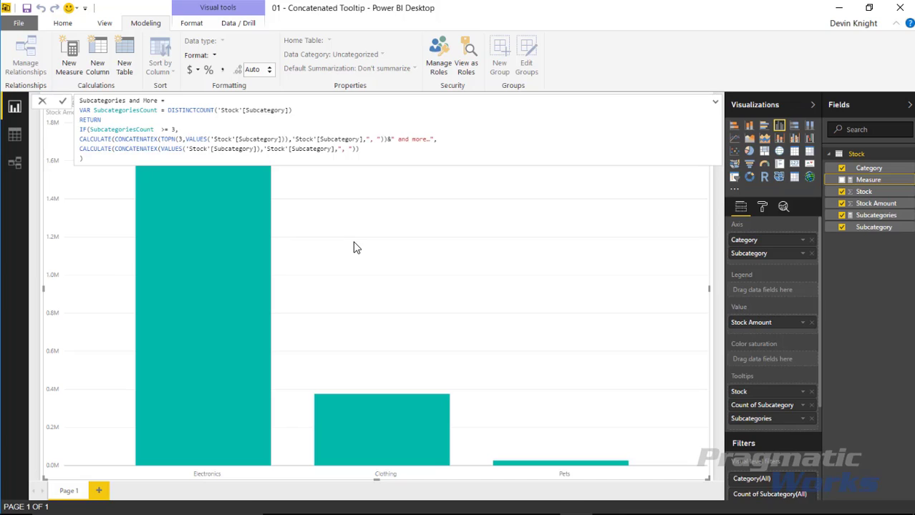
{"action": "key", "text": "Return"}
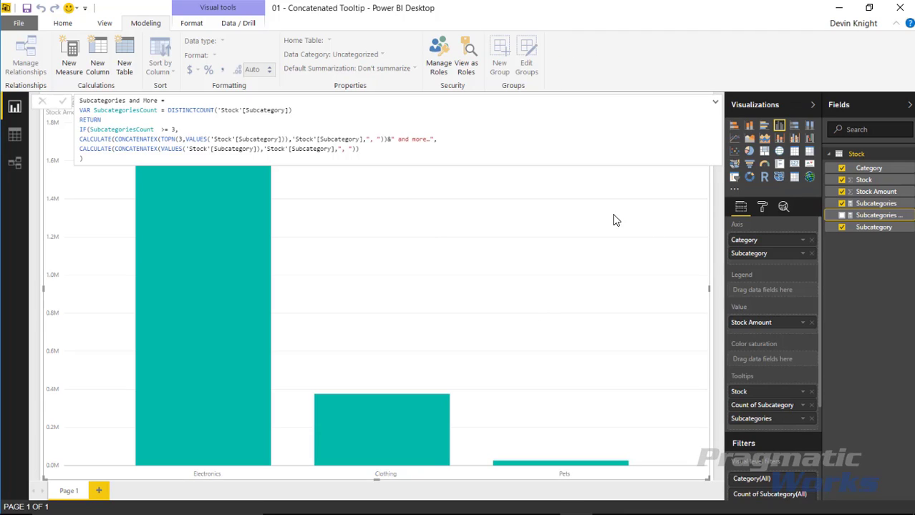
- Swap the Subcategories tooltip for Subcategories and More in the Tooltips well
{"action": "left_click_drag", "start_coordinate": [877, 215], "coordinate": [803, 423]}
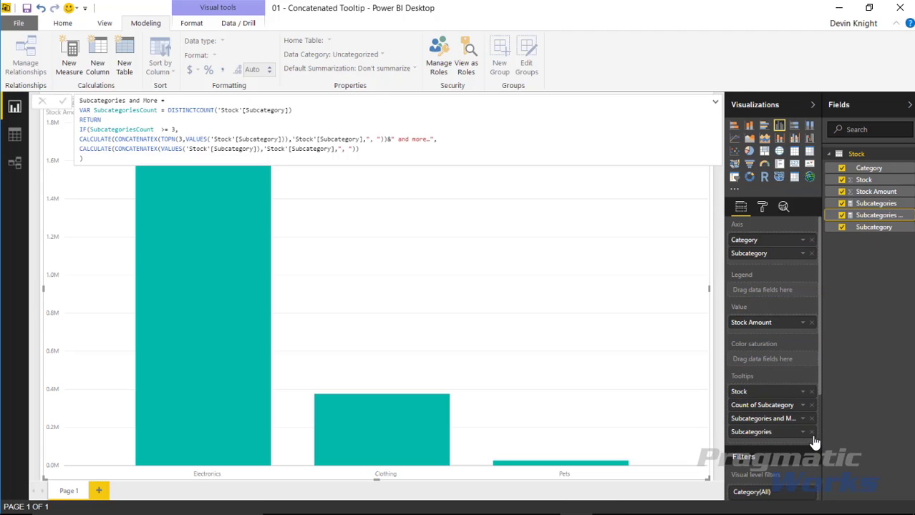
{"action": "left_click", "coordinate": [811, 432]}
{"action": "mouse_move", "coordinate": [236, 197]}
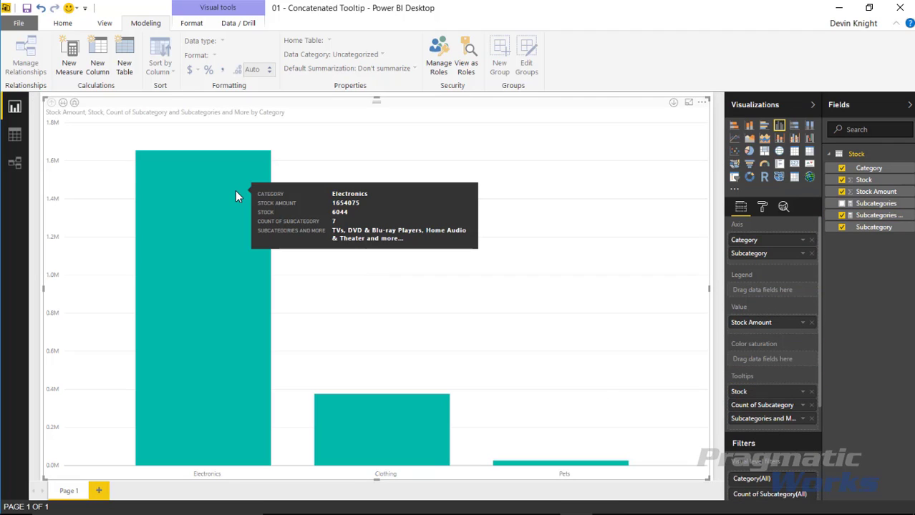